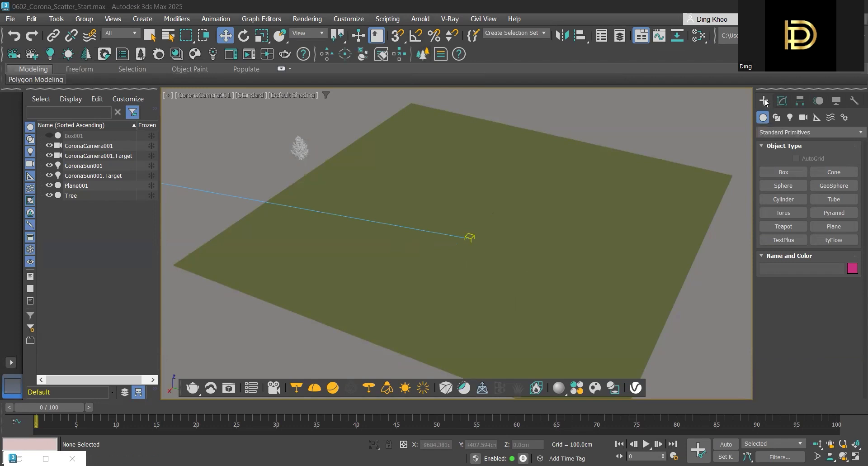
Step: Create a Chaos Scatter object just beyond the far corner of the green plane
{"action": "left_click", "coordinate": [801, 132]}
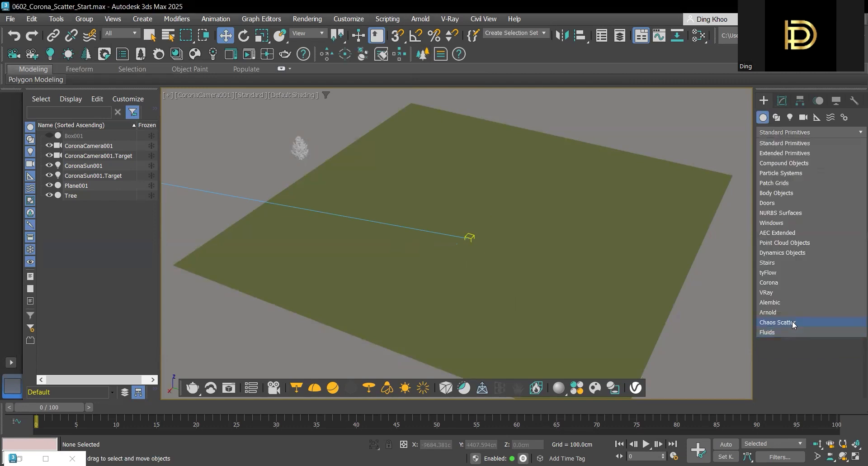
{"action": "left_click", "coordinate": [794, 323]}
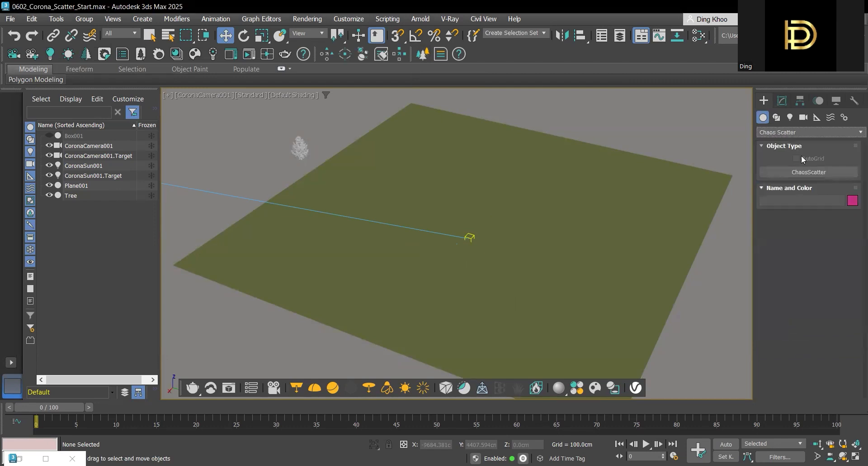
{"action": "left_click", "coordinate": [842, 172]}
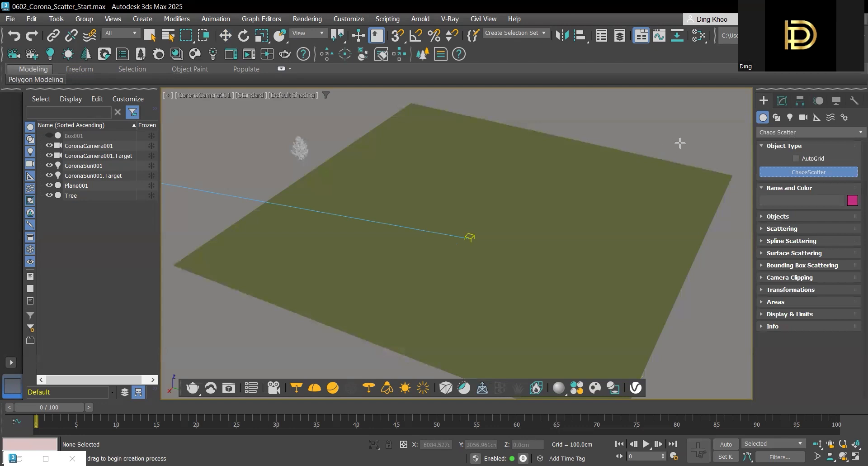
{"action": "left_click", "coordinate": [695, 149]}
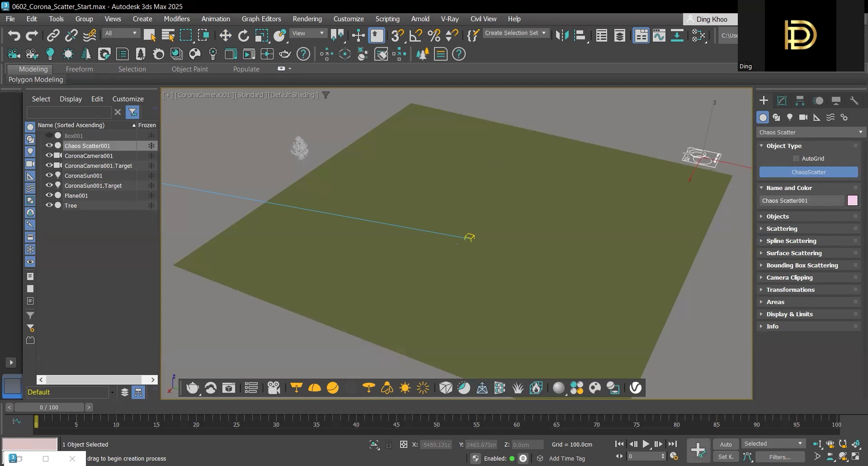
Step: Add Plane001 as the scatter's distribute-on target object
{"action": "left_click", "coordinate": [782, 102]}
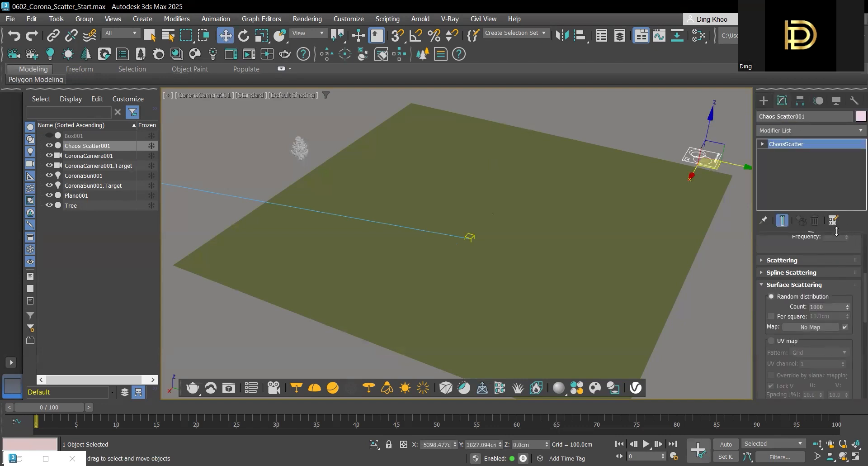
{"action": "left_click", "coordinate": [850, 286]}
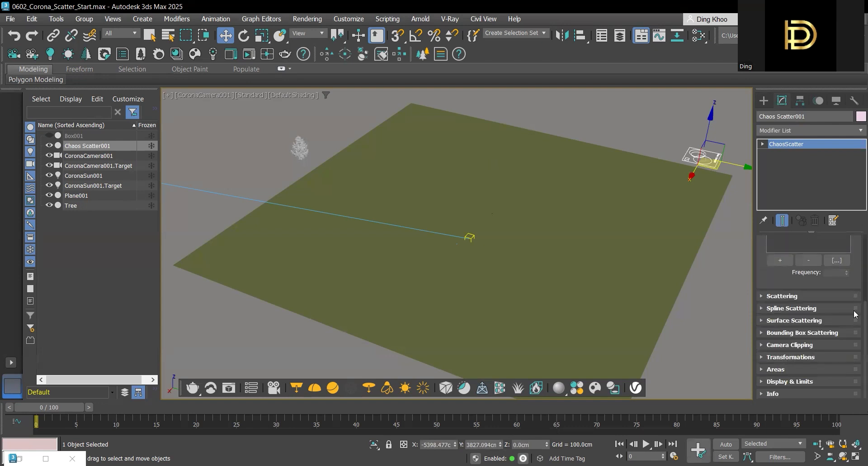
{"action": "scroll", "coordinate": [854, 299], "scroll_direction": "up", "scroll_amount": 5}
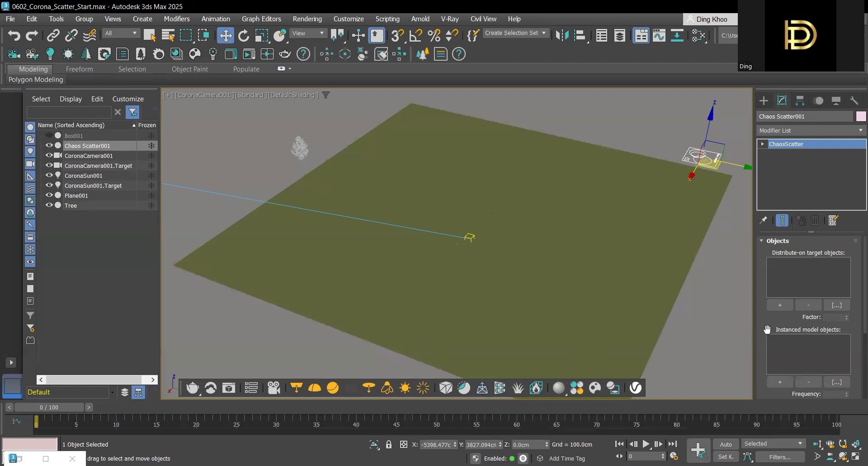
{"action": "left_click", "coordinate": [782, 305]}
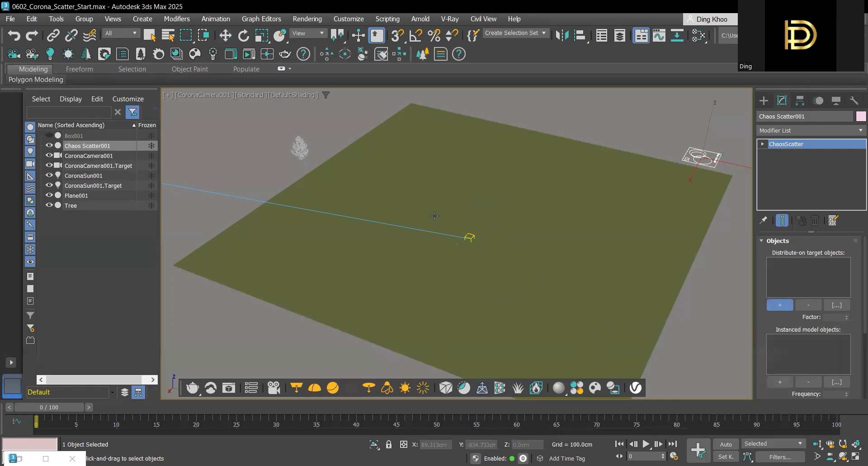
{"action": "left_click", "coordinate": [458, 191]}
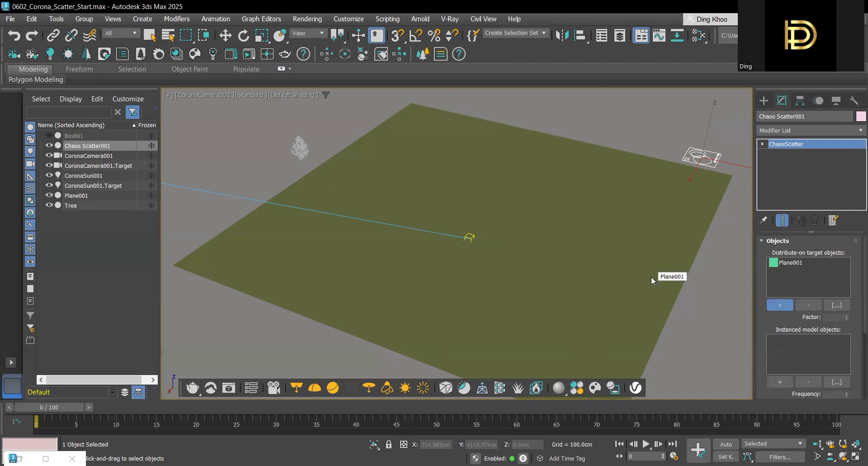
Step: Add the Tree as the scatter's instanced model object
{"action": "left_click_drag", "start_coordinate": [854, 327], "coordinate": [854, 325]}
{"action": "scroll", "coordinate": [855, 330], "scroll_direction": "down", "scroll_amount": 2}
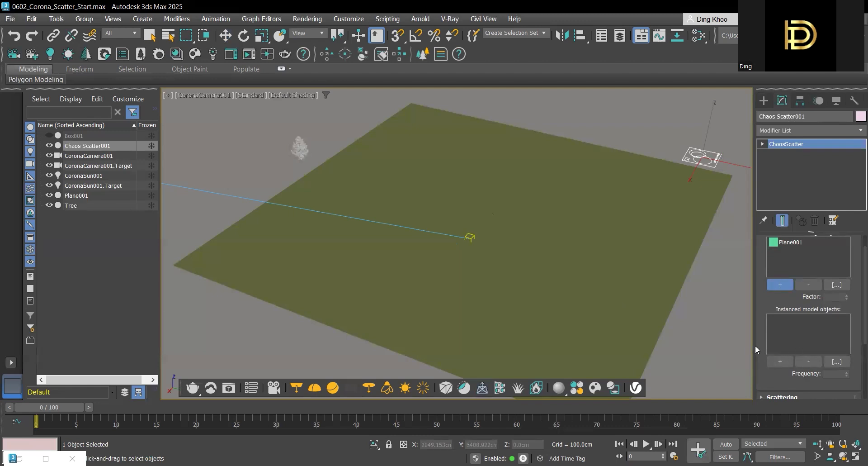
{"action": "left_click", "coordinate": [781, 362]}
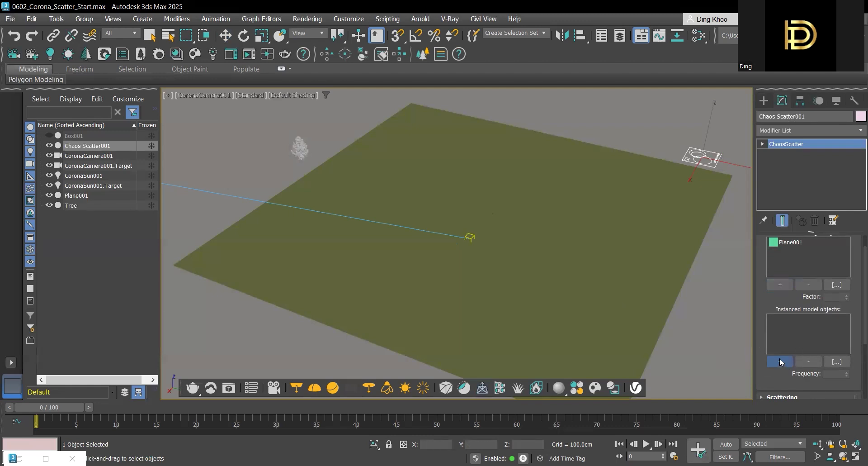
{"action": "left_click", "coordinate": [298, 152]}
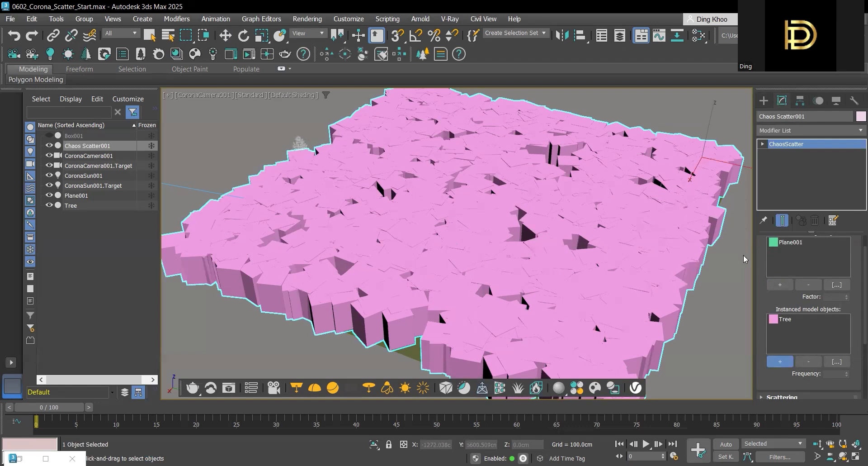
Step: Set the surface scattering's random distribution count to 1250
{"action": "scroll", "coordinate": [857, 277], "scroll_direction": "up", "scroll_amount": 2}
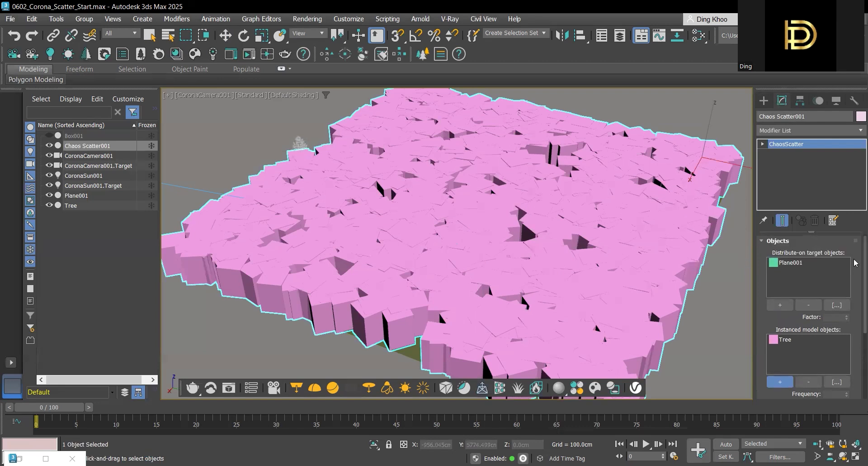
{"action": "left_click", "coordinate": [764, 243]}
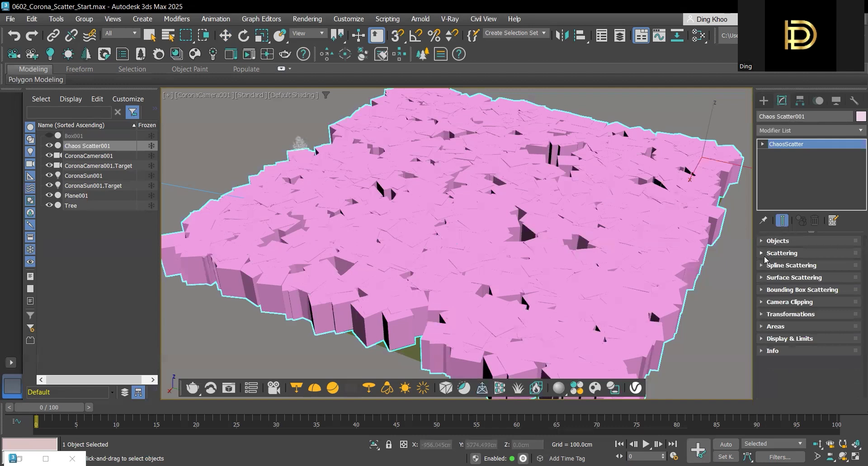
{"action": "left_click", "coordinate": [766, 277]}
{"action": "scroll", "coordinate": [855, 289], "scroll_direction": "down", "scroll_amount": 5}
{"action": "scroll", "coordinate": [855, 294], "scroll_direction": "up", "scroll_amount": 5}
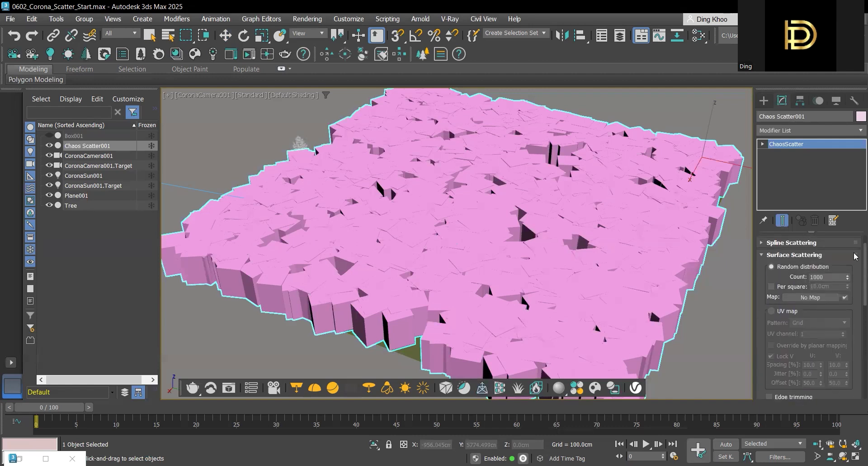
{"action": "scroll", "coordinate": [855, 255], "scroll_direction": "up", "scroll_amount": 1}
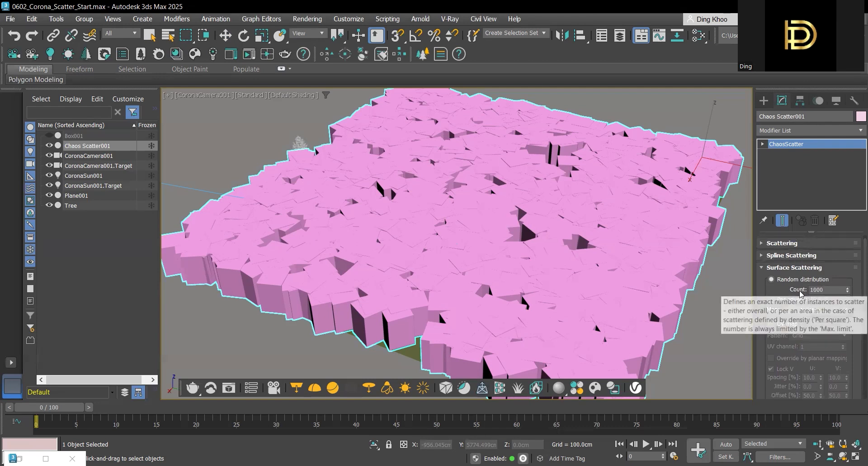
{"action": "double_click", "coordinate": [829, 289]}
{"action": "type", "text": "1250"}
{"action": "key", "text": "Return"}
{"action": "key", "text": "w"}
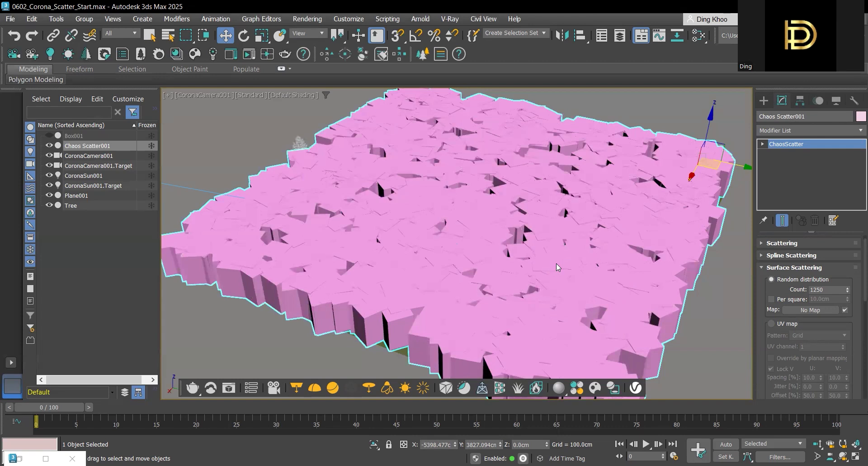
Step: Enable Avoid collisions for the scatter and set its spacing to 35%
{"action": "mouse_move", "coordinate": [763, 255]}
{"action": "left_mouse_down"}
{"action": "mouse_move", "coordinate": [763, 242]}
{"action": "mouse_move", "coordinate": [763, 264]}
{"action": "left_mouse_up"}
{"action": "left_click", "coordinate": [763, 253]}
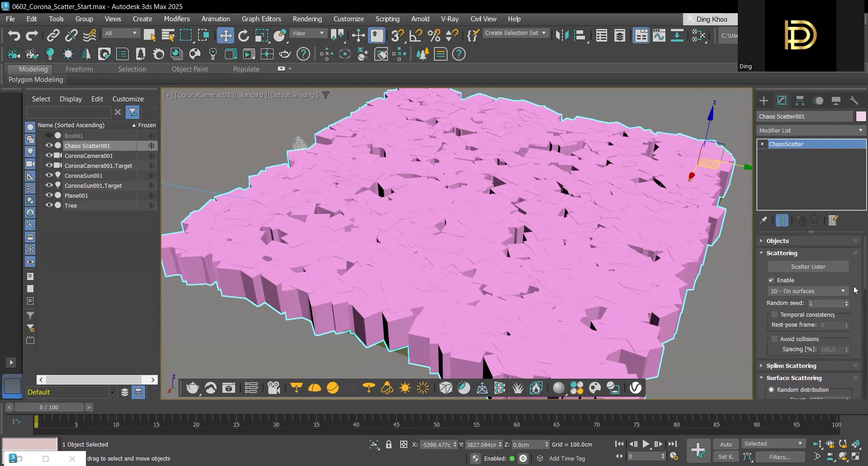
{"action": "mouse_move", "coordinate": [776, 342]}
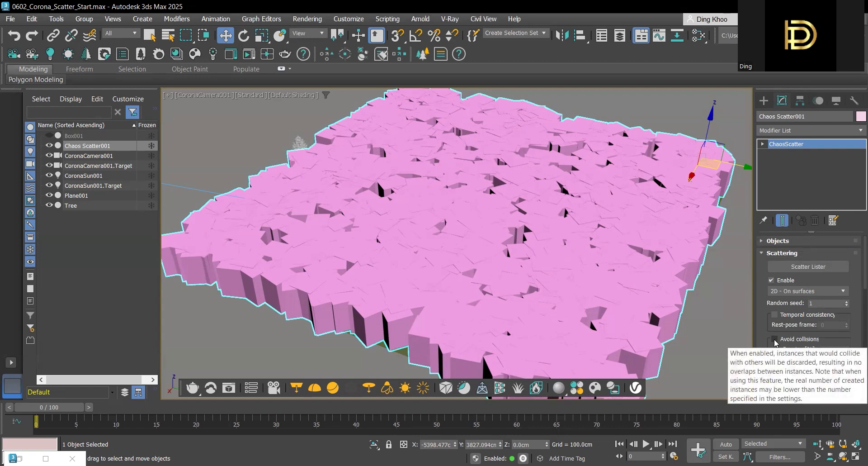
{"action": "left_click", "coordinate": [774, 339]}
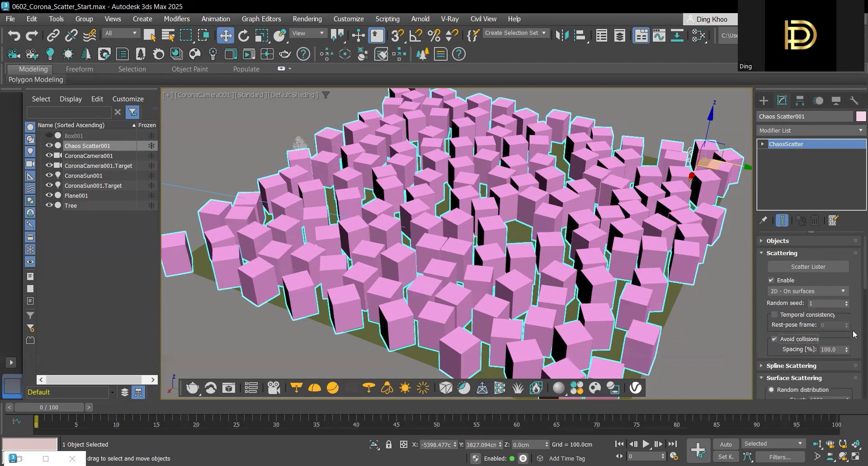
{"action": "left_click", "coordinate": [837, 350]}
{"action": "type", "text": "35"}
{"action": "key", "text": "Return"}
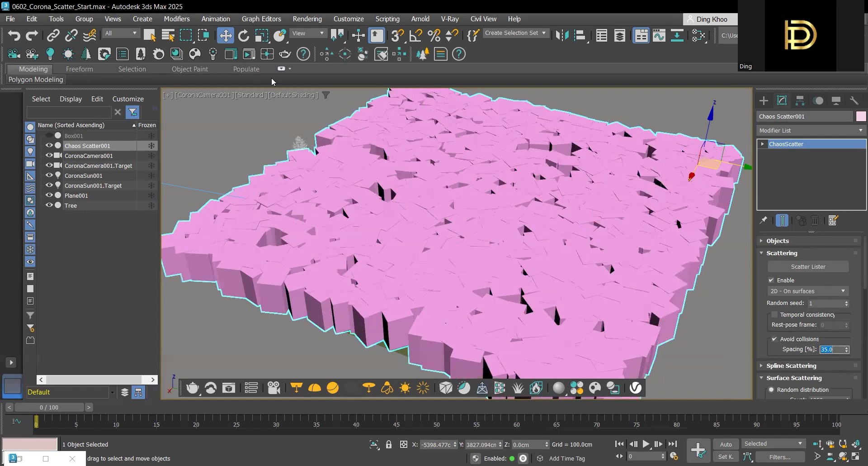
Step: Preview the scattered trees with a Corona interactive render, dismiss the error window and stop the render
{"action": "left_click", "coordinate": [250, 55]}
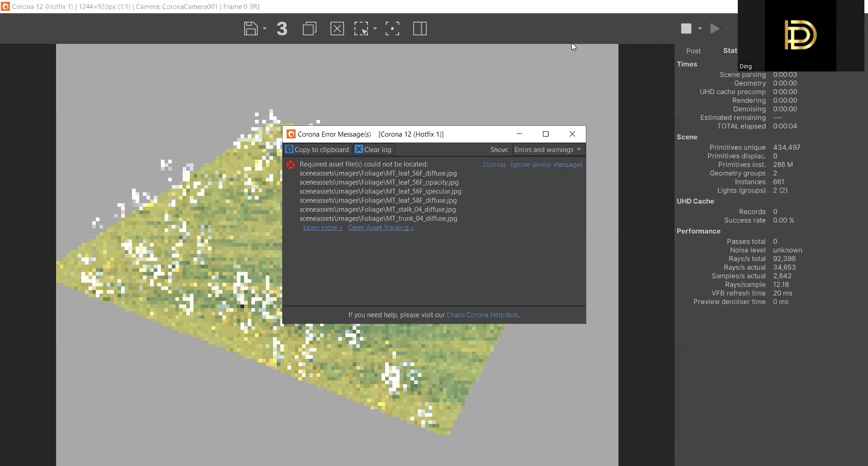
{"action": "left_click", "coordinate": [581, 139]}
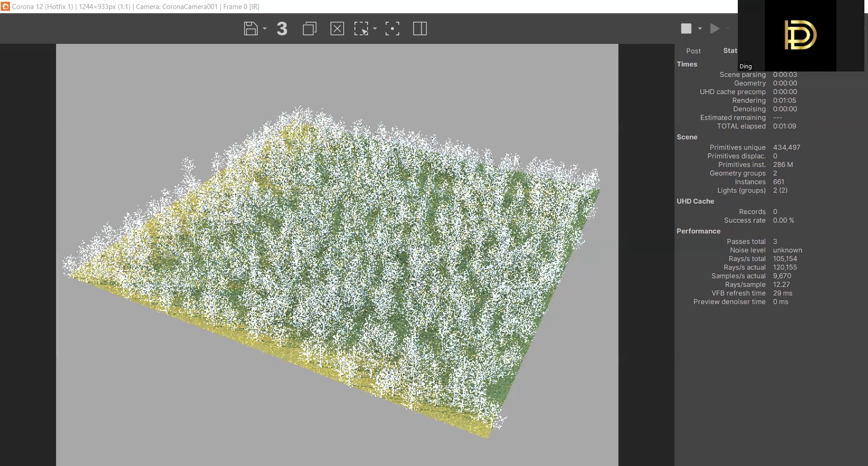
{"action": "left_click", "coordinate": [687, 29]}
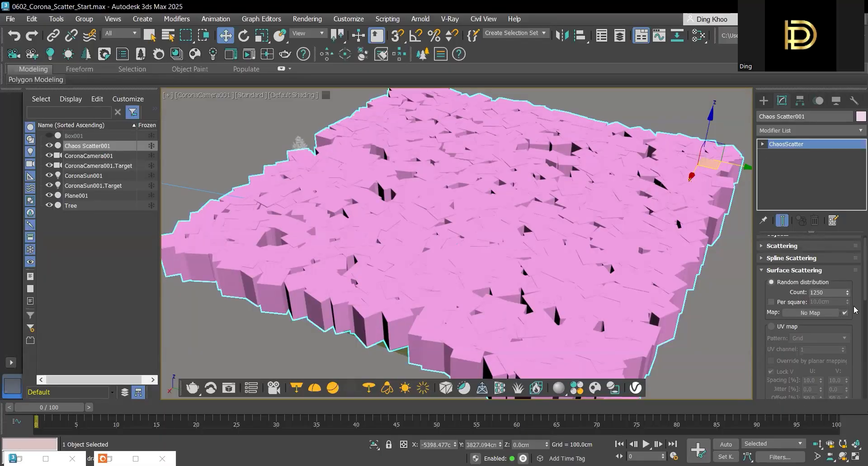
Step: Set the surface scattering's random distribution count to 200
{"action": "left_click", "coordinate": [835, 293]}
{"action": "left_click_drag", "start_coordinate": [793, 302], "coordinate": [775, 303]}
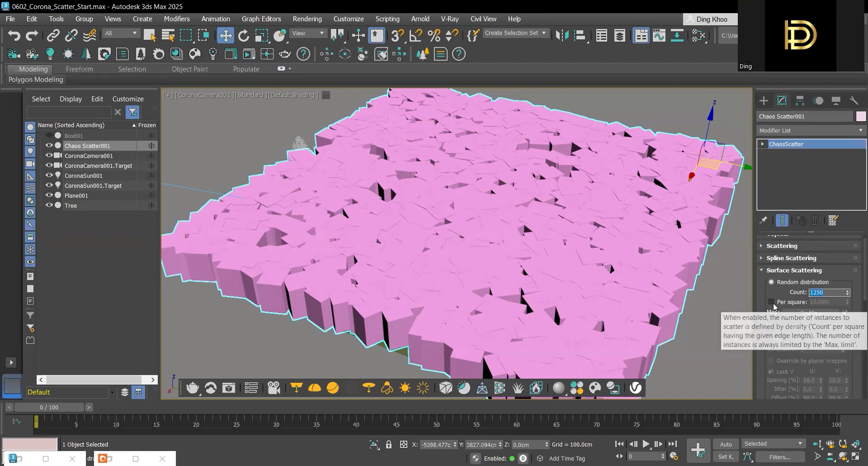
{"action": "type", "text": "00"}
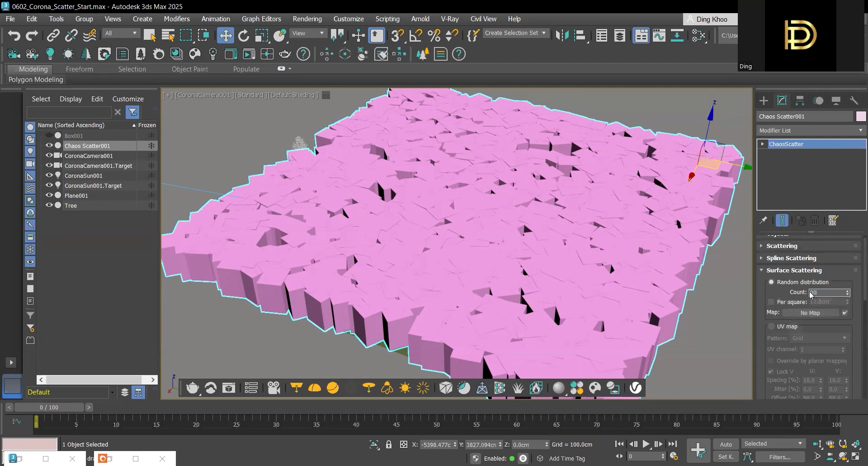
{"action": "left_click_drag", "start_coordinate": [822, 293], "coordinate": [799, 292]}
{"action": "type", "text": "200"}
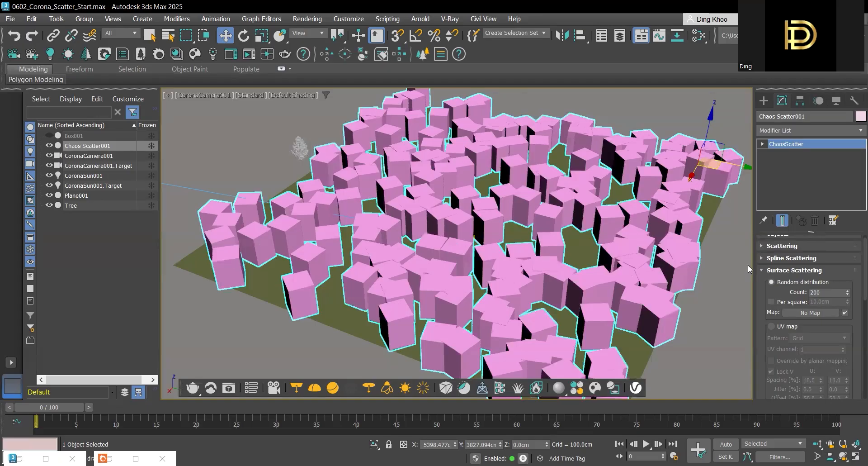
Step: Examine the scatter's translation, rotation and scale ranges in the Transformations settings
{"action": "left_click", "coordinate": [762, 269]}
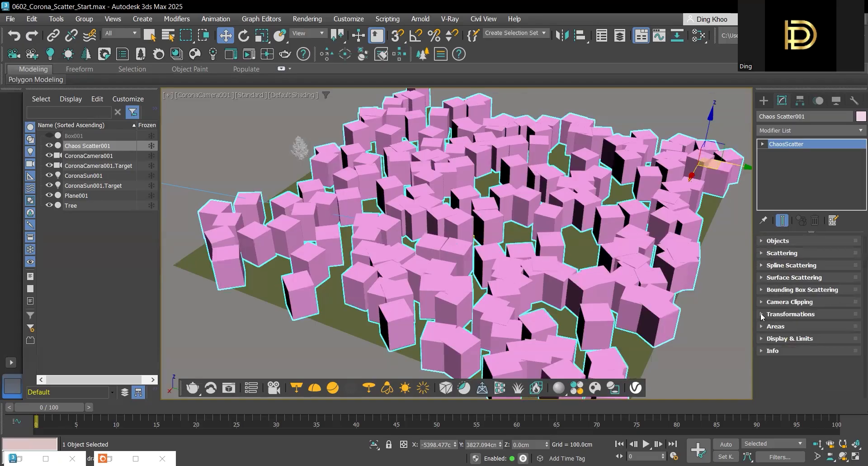
{"action": "left_click", "coordinate": [762, 314]}
{"action": "scroll", "coordinate": [762, 315], "scroll_direction": "down", "scroll_amount": 5}
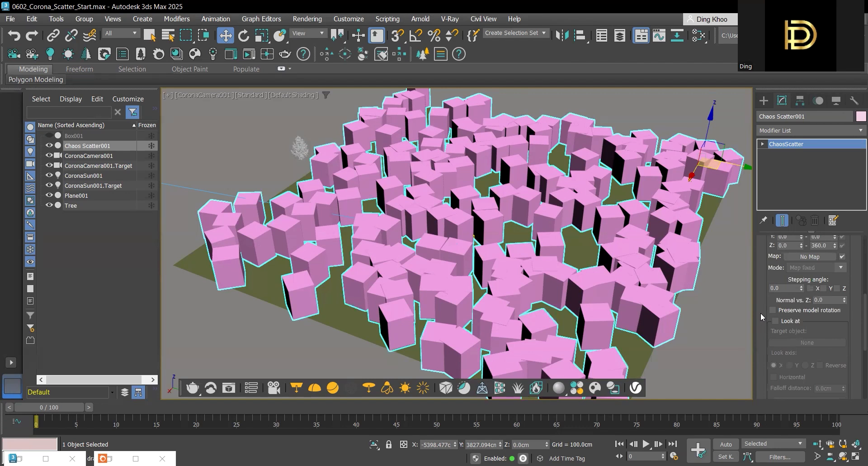
{"action": "scroll", "coordinate": [854, 292], "scroll_direction": "up", "scroll_amount": 2}
{"action": "scroll", "coordinate": [855, 292], "scroll_direction": "up", "scroll_amount": 6}
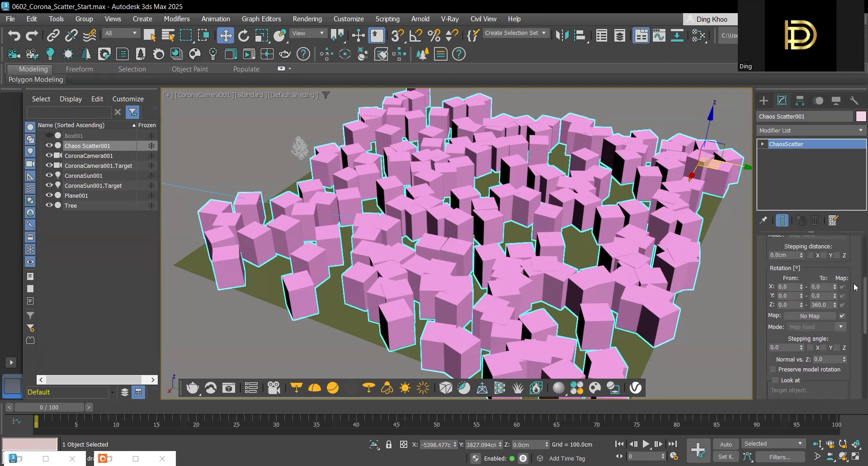
{"action": "scroll", "coordinate": [855, 269], "scroll_direction": "down", "scroll_amount": 2}
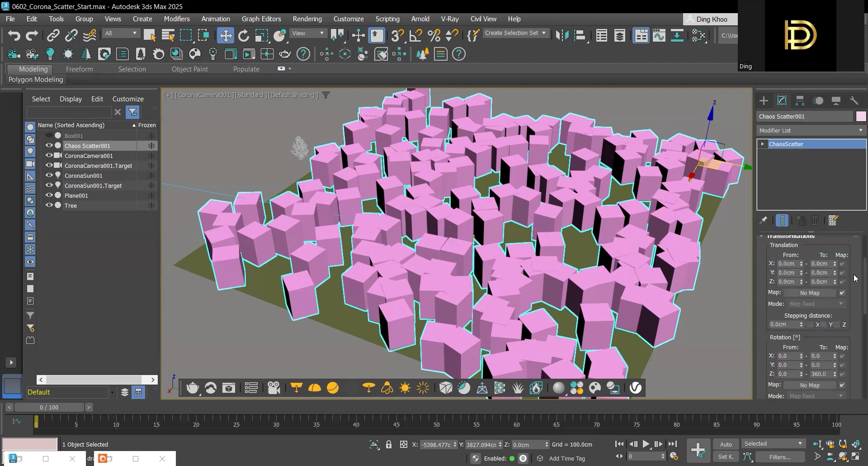
{"action": "scroll", "coordinate": [854, 280], "scroll_direction": "down", "scroll_amount": 1}
{"action": "scroll", "coordinate": [855, 280], "scroll_direction": "down", "scroll_amount": 2}
{"action": "scroll", "coordinate": [854, 287], "scroll_direction": "down", "scroll_amount": 10}
{"action": "scroll", "coordinate": [855, 336], "scroll_direction": "up", "scroll_amount": 7}
{"action": "scroll", "coordinate": [854, 280], "scroll_direction": "up", "scroll_amount": 3}
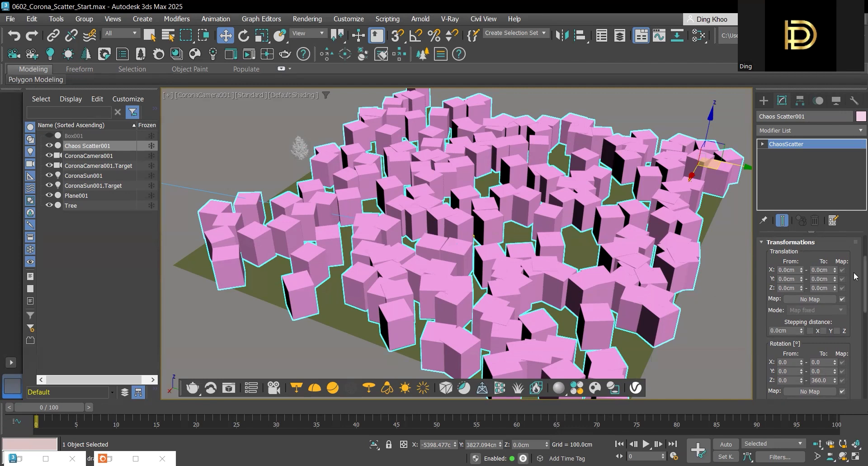
{"action": "scroll", "coordinate": [854, 284], "scroll_direction": "down", "scroll_amount": 2}
{"action": "scroll", "coordinate": [854, 285], "scroll_direction": "down", "scroll_amount": 1}
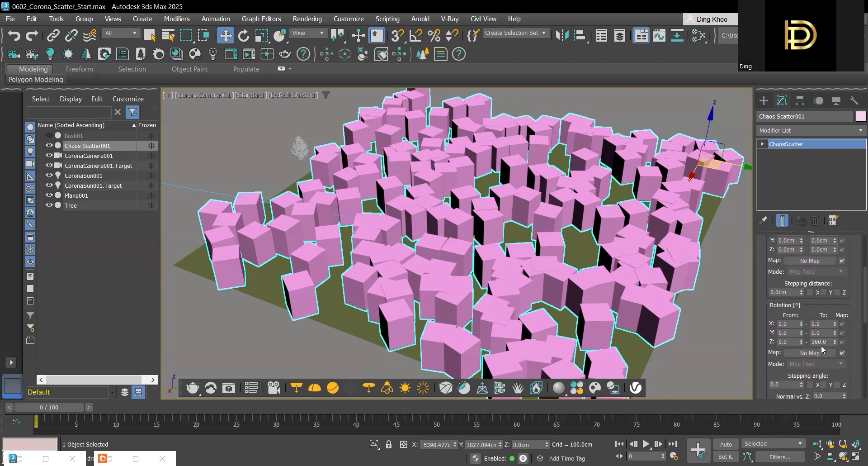
{"action": "scroll", "coordinate": [854, 319], "scroll_direction": "down", "scroll_amount": 2}
{"action": "scroll", "coordinate": [854, 319], "scroll_direction": "down", "scroll_amount": 8}
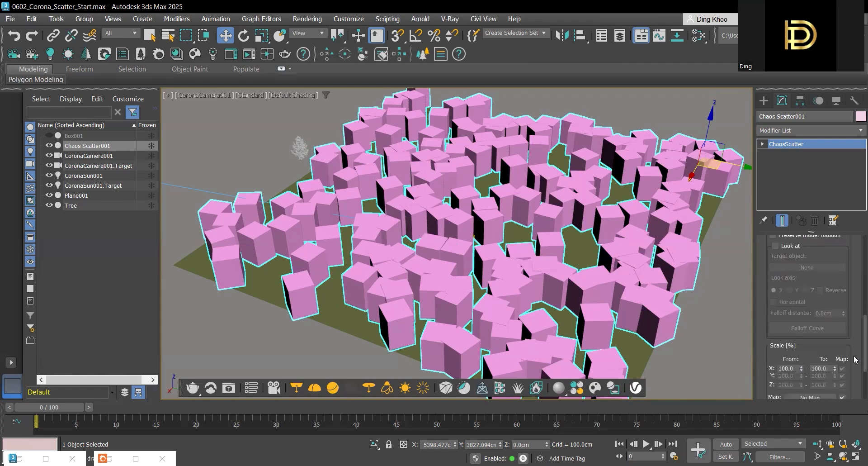
{"action": "scroll", "coordinate": [855, 365], "scroll_direction": "down", "scroll_amount": 1}
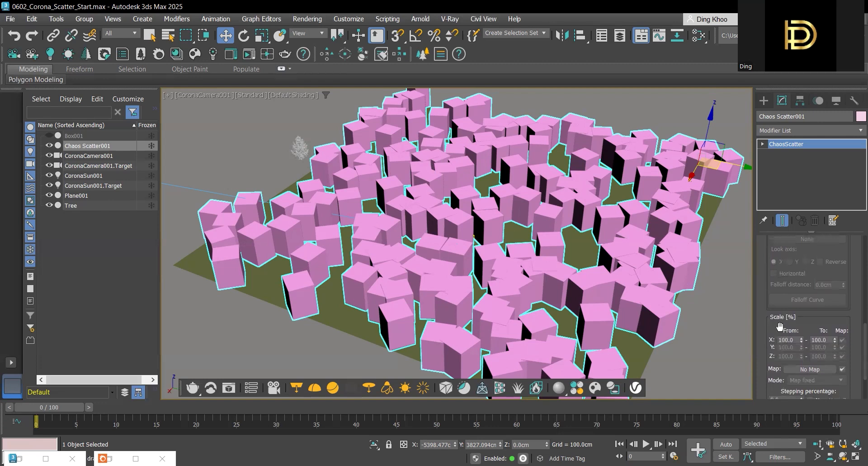
Step: Set the scatter's X scale range from 70% to 120% in the transformations
{"action": "double_click", "coordinate": [796, 341]}
{"action": "type", "text": "70"}
{"action": "double_click", "coordinate": [810, 340]}
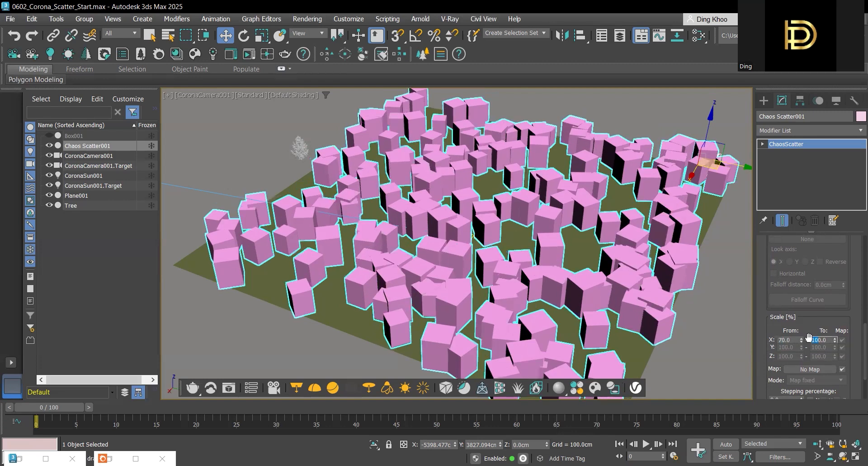
{"action": "type", "text": "120"}
{"action": "key", "text": "Return"}
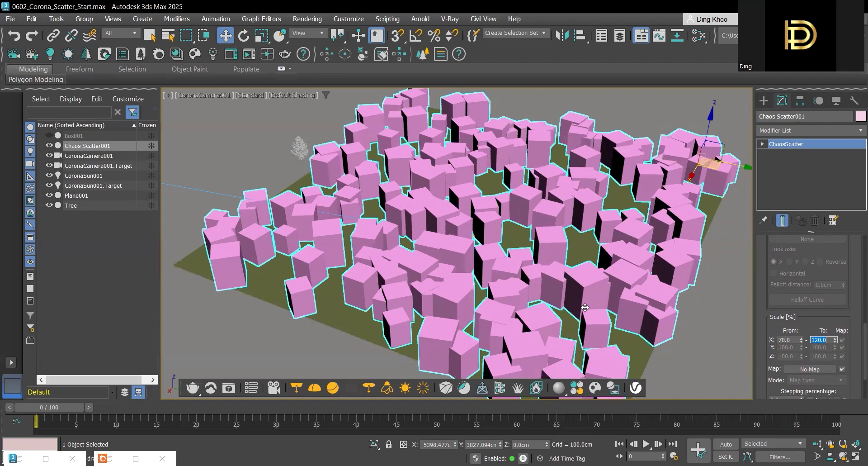
Step: Preview the size-varied trees in a Corona interactive render, closing the error window and stopping the render
{"action": "left_click", "coordinate": [248, 55]}
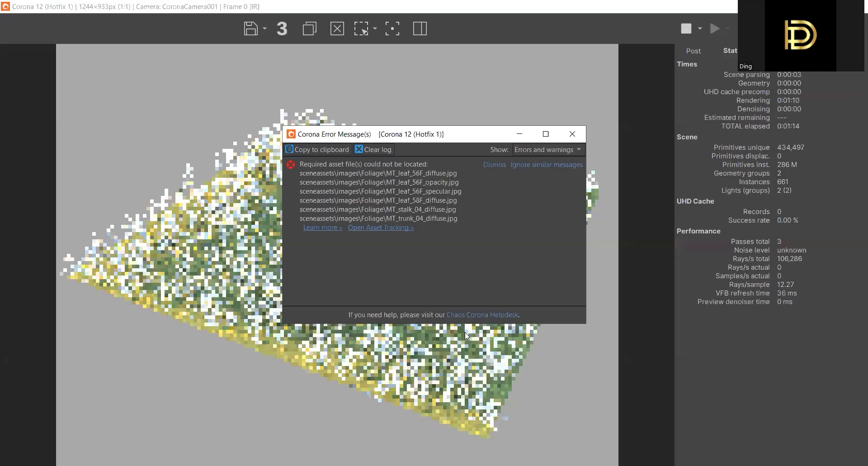
{"action": "left_click", "coordinate": [573, 134]}
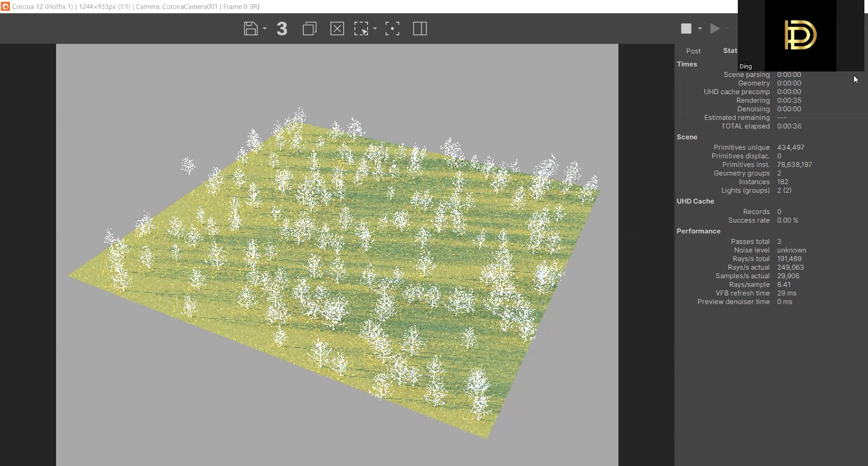
{"action": "left_click", "coordinate": [690, 28]}
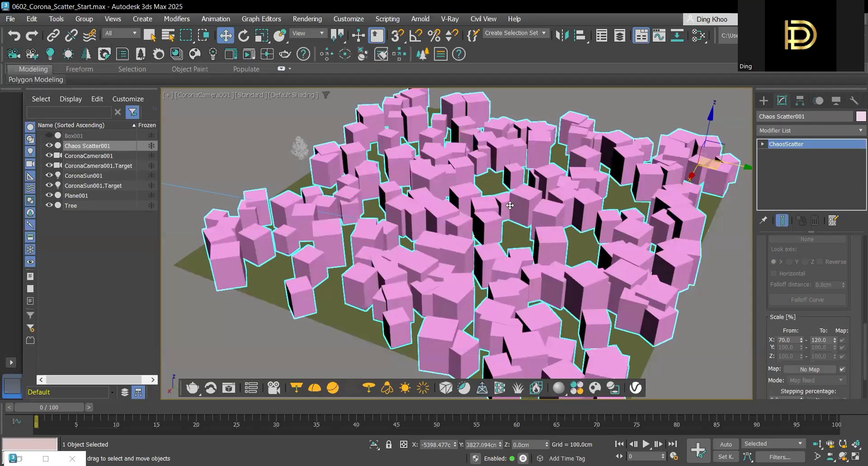
Step: Create a general Noise map in the Slate Material Editor above the green ground material node
{"action": "key", "text": "m"}
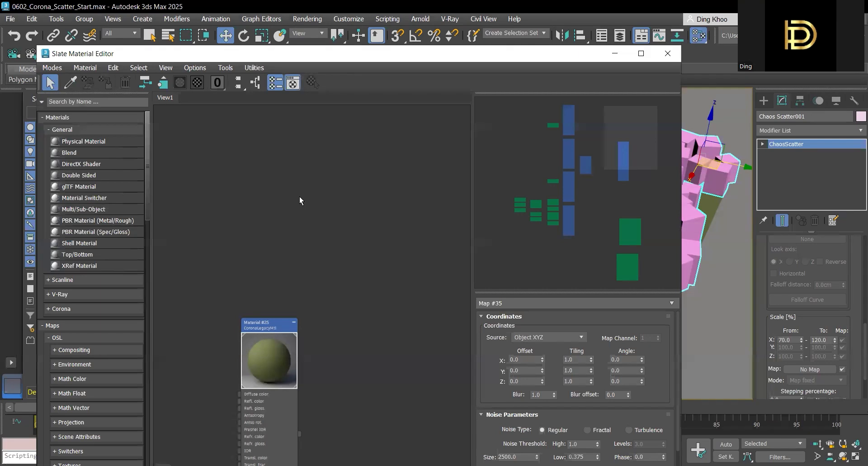
{"action": "right_click", "coordinate": [273, 199]}
{"action": "mouse_move", "coordinate": [299, 204]}
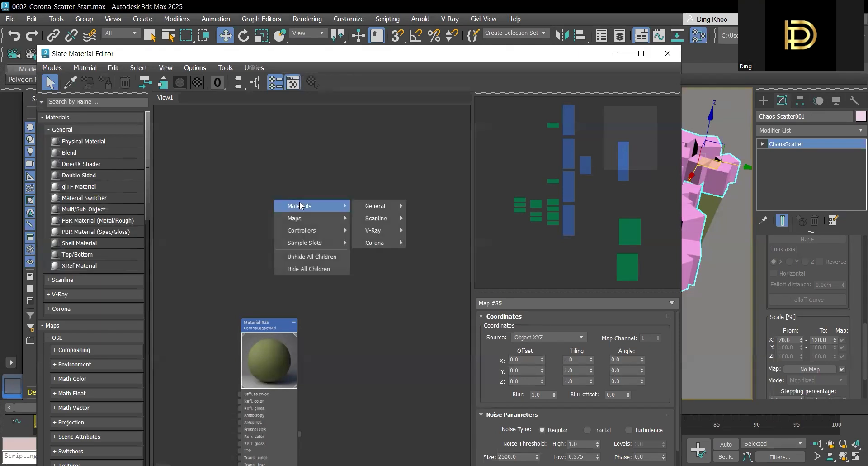
{"action": "mouse_move", "coordinate": [321, 219]}
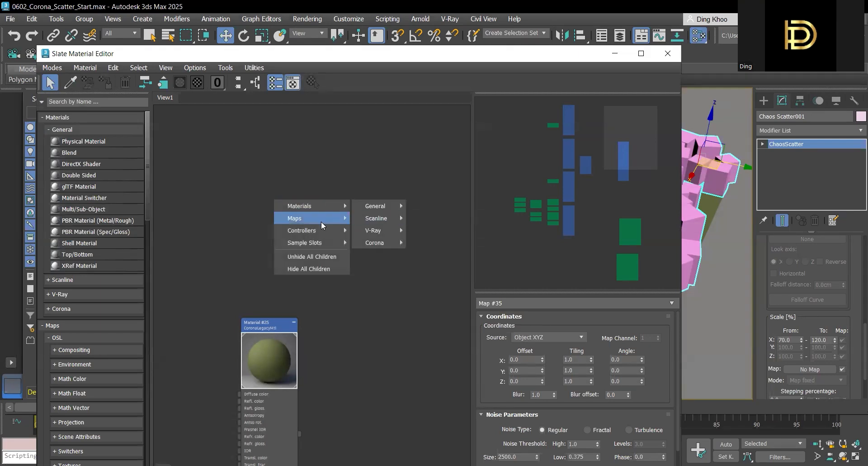
{"action": "mouse_move", "coordinate": [359, 231]}
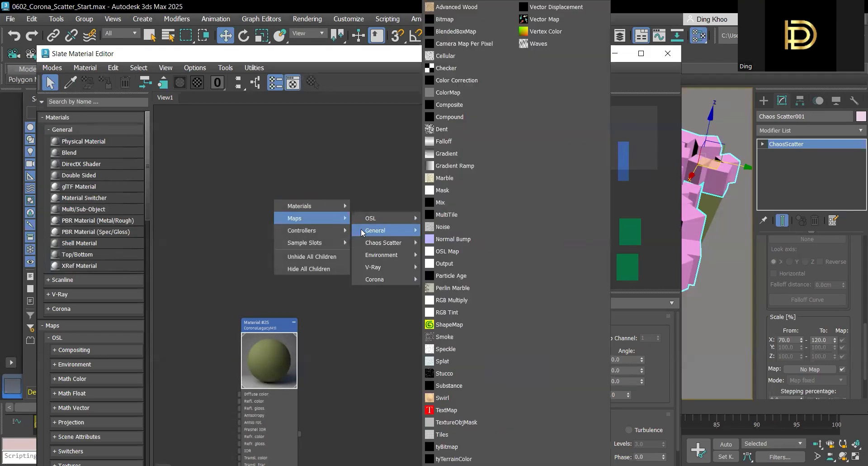
{"action": "left_click", "coordinate": [425, 226]}
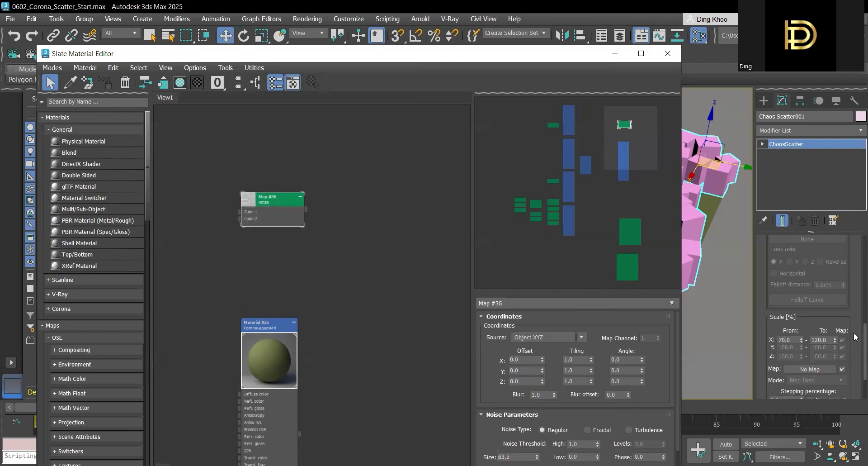
Step: Assign the new Noise map as the distribution map of the scatter's Surface Scattering random distribution
{"action": "scroll", "coordinate": [854, 336], "scroll_direction": "up", "scroll_amount": 10}
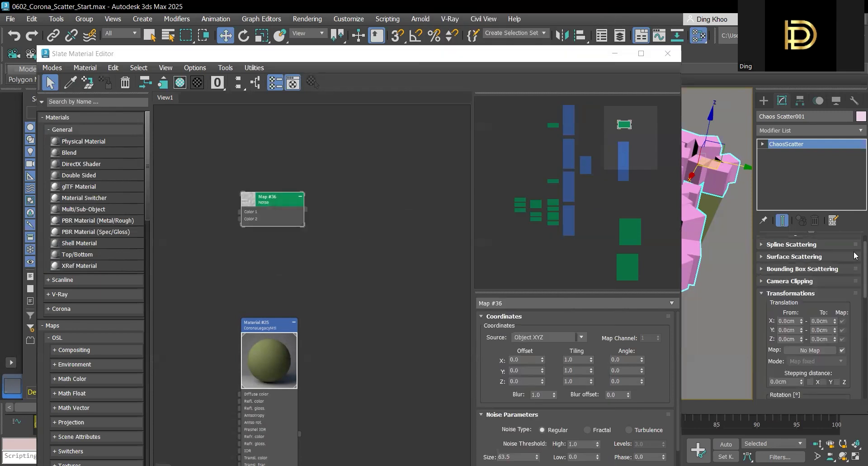
{"action": "left_click", "coordinate": [764, 294]}
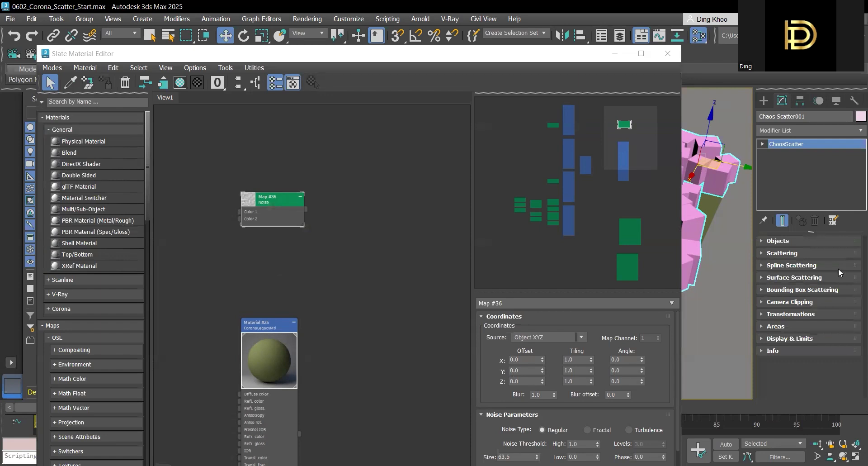
{"action": "left_click", "coordinate": [764, 277]}
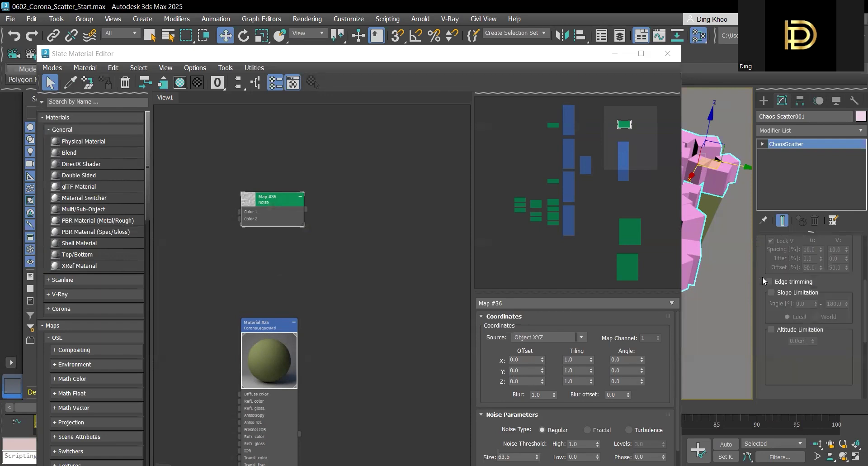
{"action": "scroll", "coordinate": [854, 312], "scroll_direction": "up", "scroll_amount": 5}
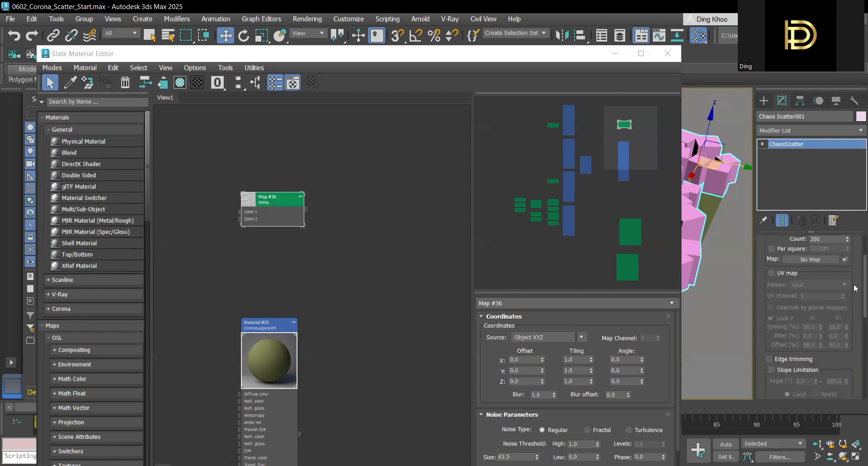
{"action": "scroll", "coordinate": [855, 275], "scroll_direction": "up", "scroll_amount": 1}
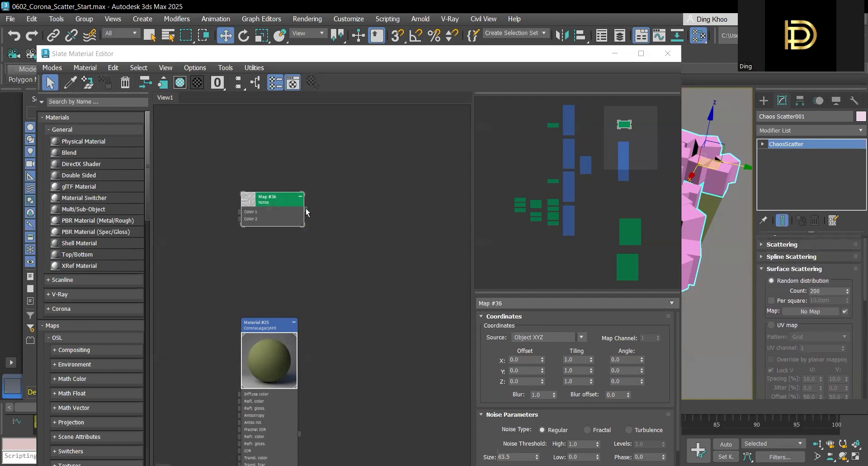
{"action": "left_click_drag", "start_coordinate": [306, 211], "coordinate": [817, 311]}
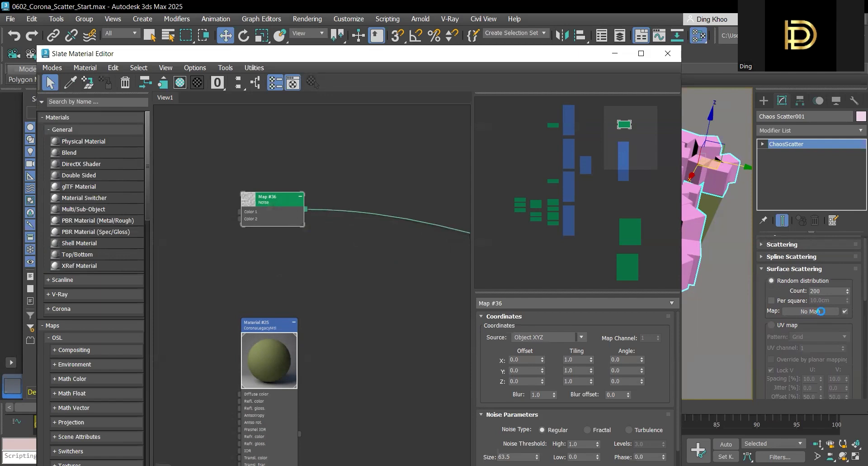
{"action": "left_click", "coordinate": [411, 270]}
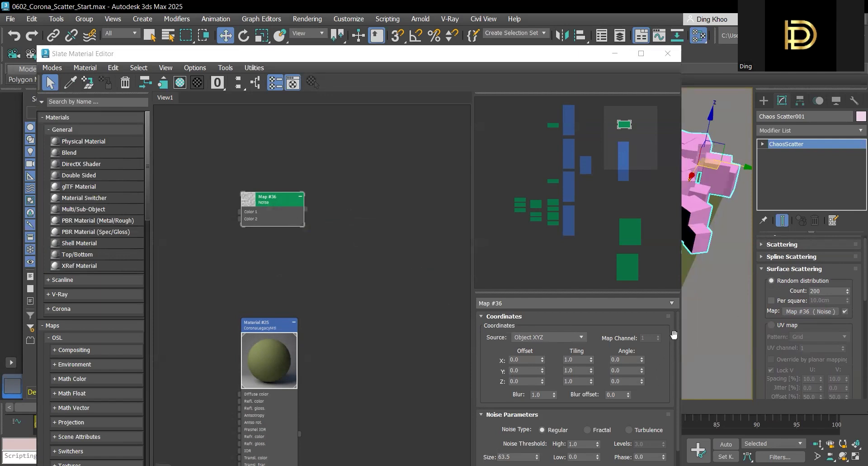
Step: Set the Noise map's low threshold to 0.375 and its size to 2500, and close the Slate Material Editor
{"action": "left_click_drag", "start_coordinate": [680, 324], "coordinate": [681, 348]}
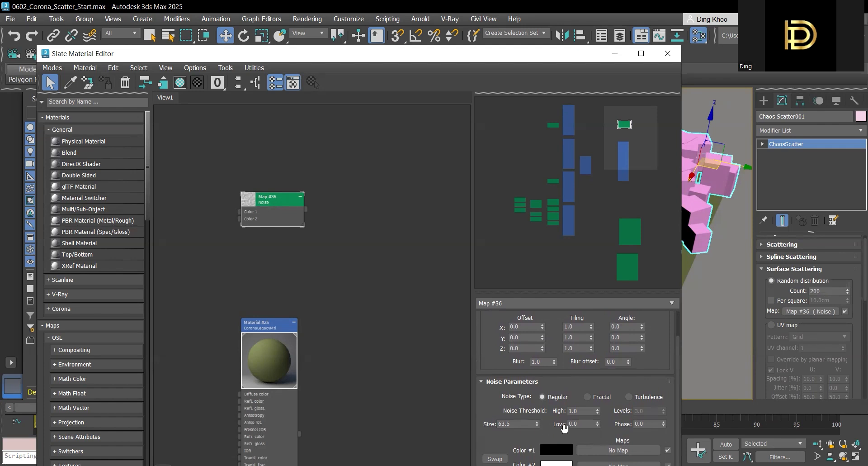
{"action": "double_click", "coordinate": [588, 426]}
{"action": "type", "text": "0.375"}
{"action": "double_click", "coordinate": [505, 424]}
{"action": "type", "text": "2500"}
{"action": "key", "text": "Return"}
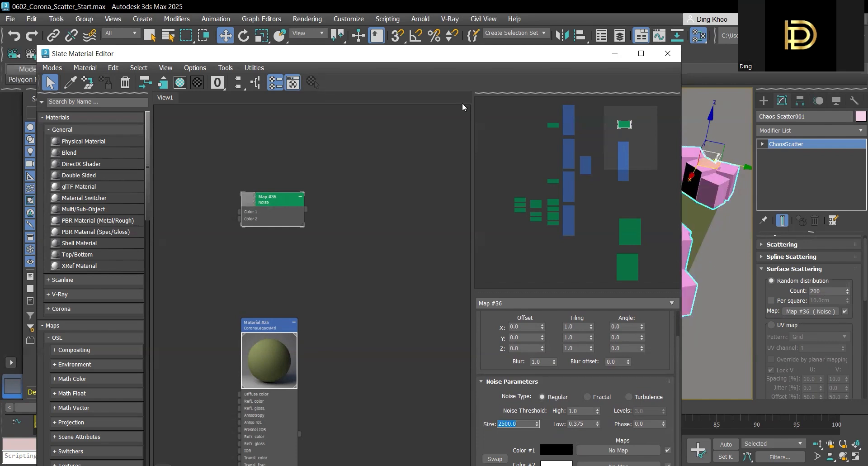
{"action": "key", "text": "m"}
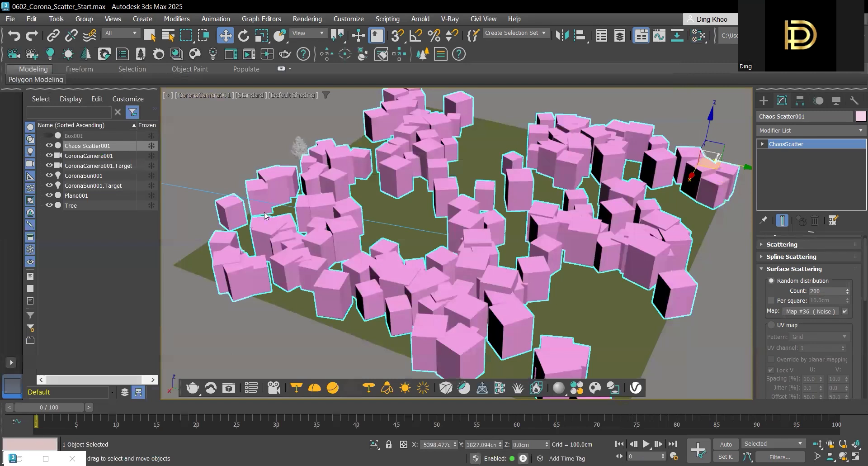